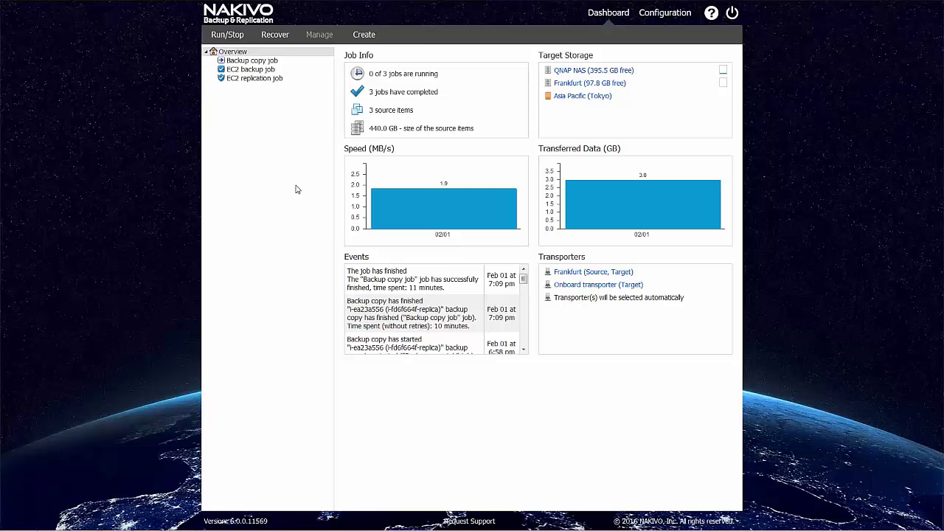
Open the Create menu of job types from the Dashboard.
left_click(363, 35)
Start an Amazon EC2 backup job and select instance i-ea23a556 in EU (Frankfurt).
left_click(343, 88)
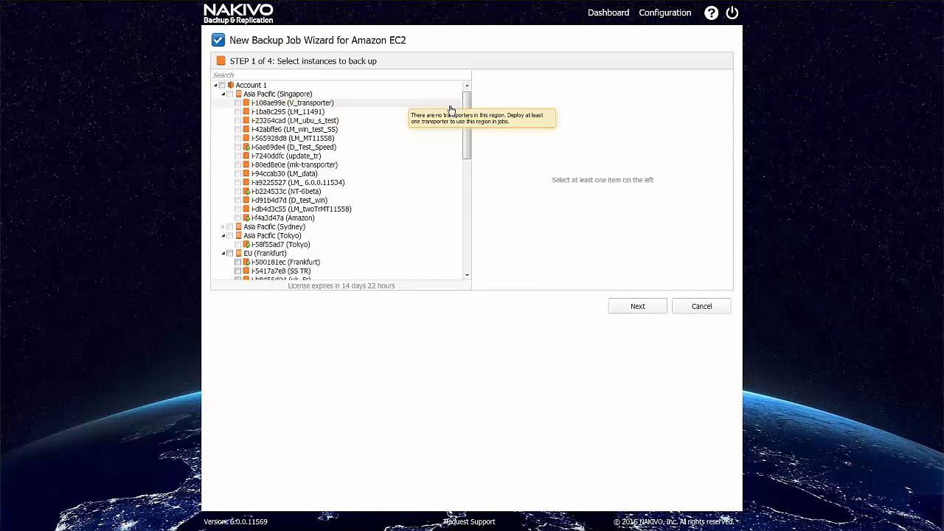
scroll(472, 118, "down", 1)
scroll(471, 122, "down", 1)
scroll(465, 129, "down", 1)
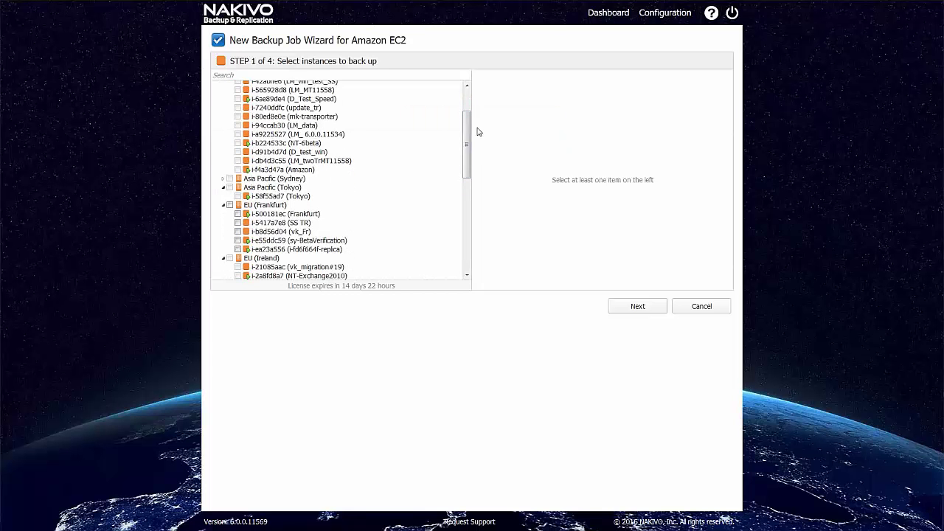
scroll(471, 134, "down", 1)
left_click_drag(468, 138, 471, 146)
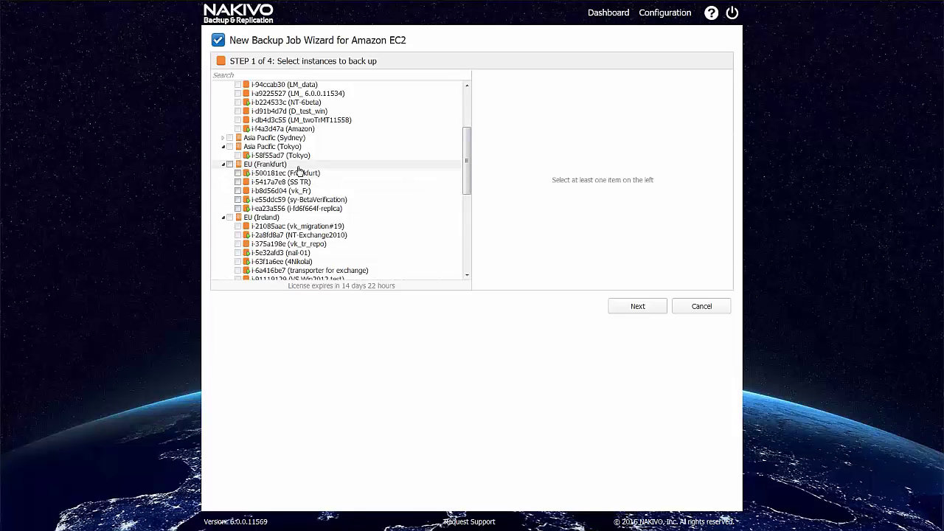
left_click(237, 209)
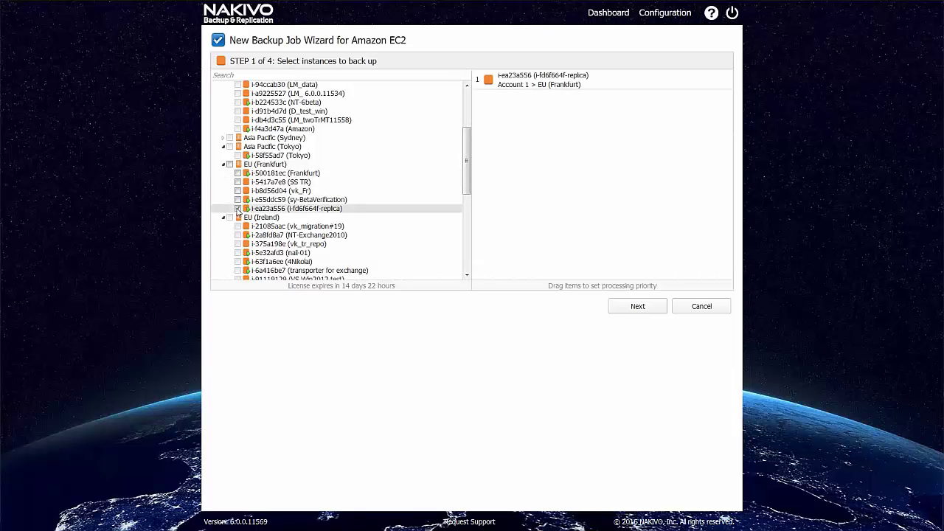
left_click(634, 306)
Store the EC2 backup on the QNAP NAS repository.
left_click(362, 114)
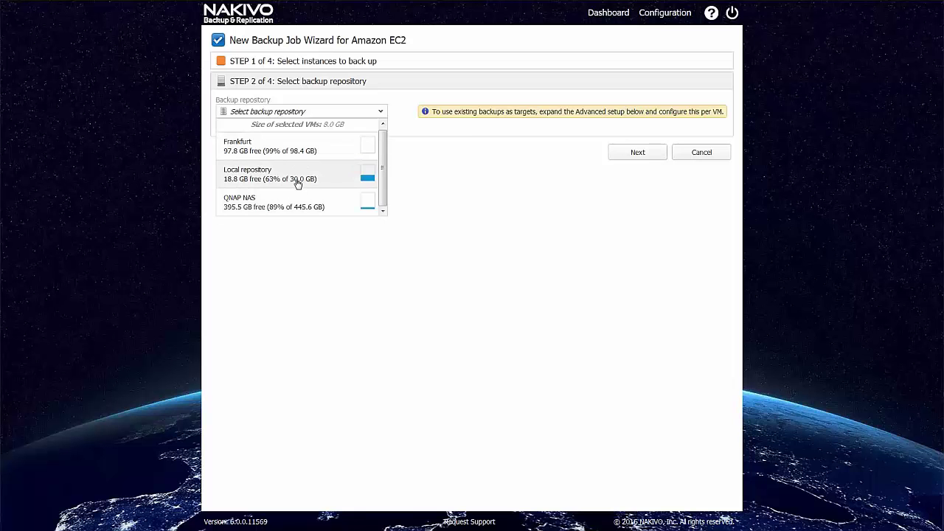
left_click(272, 203)
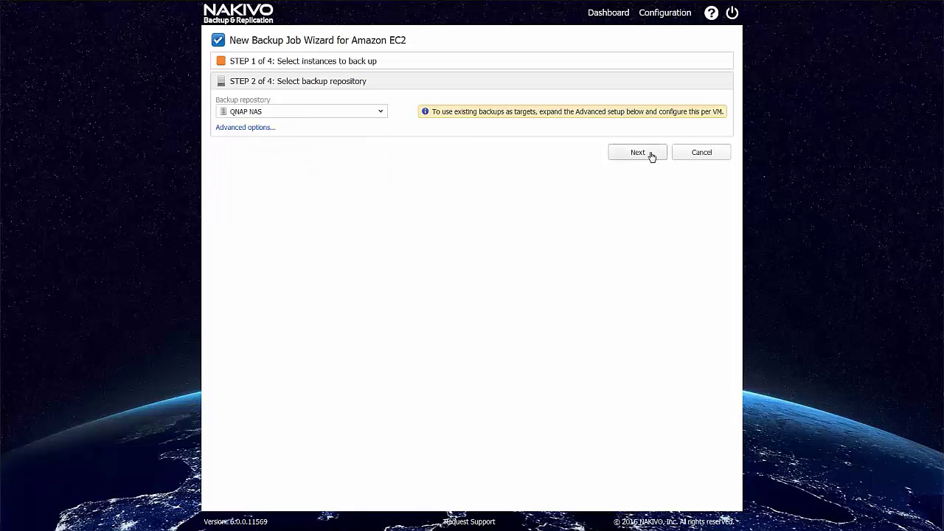
left_click(652, 154)
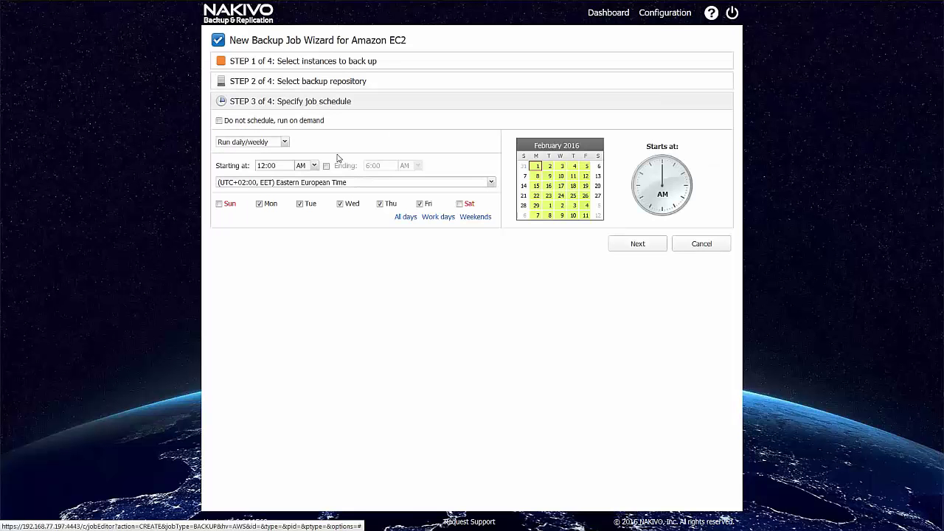
Schedule the backup job to run every day and save it.
left_click(285, 143)
left_click(286, 145)
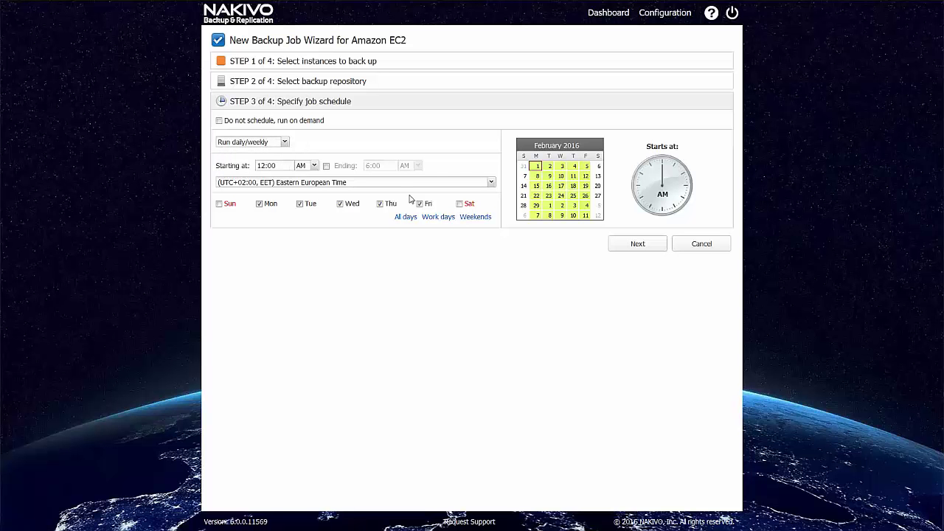
left_click(406, 217)
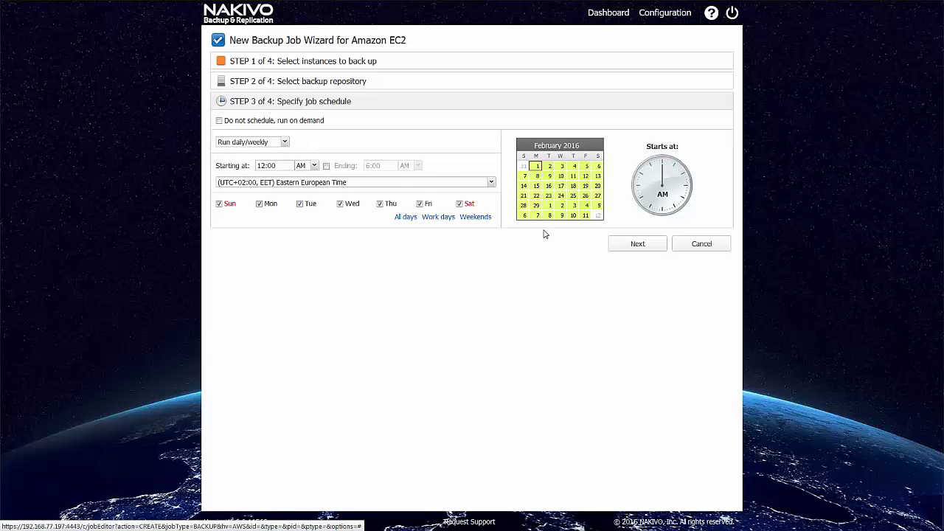
left_click(637, 243)
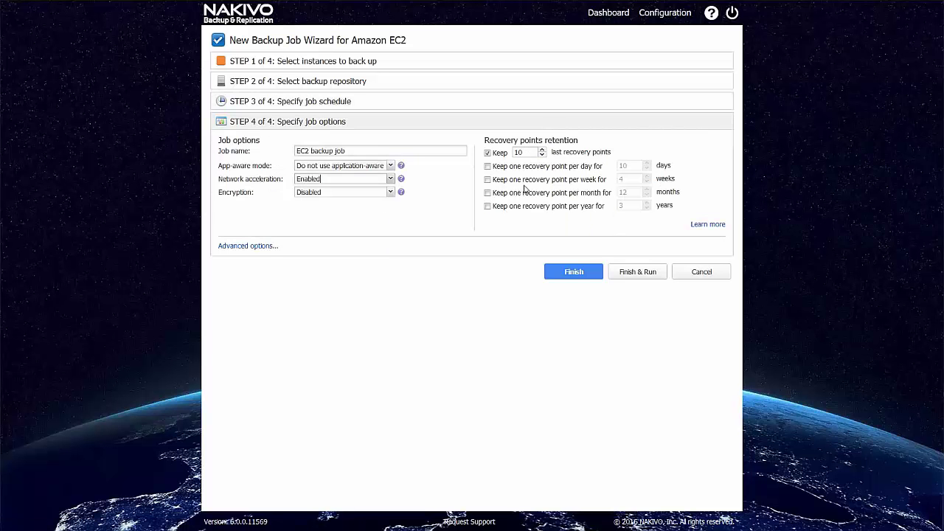
left_click(579, 274)
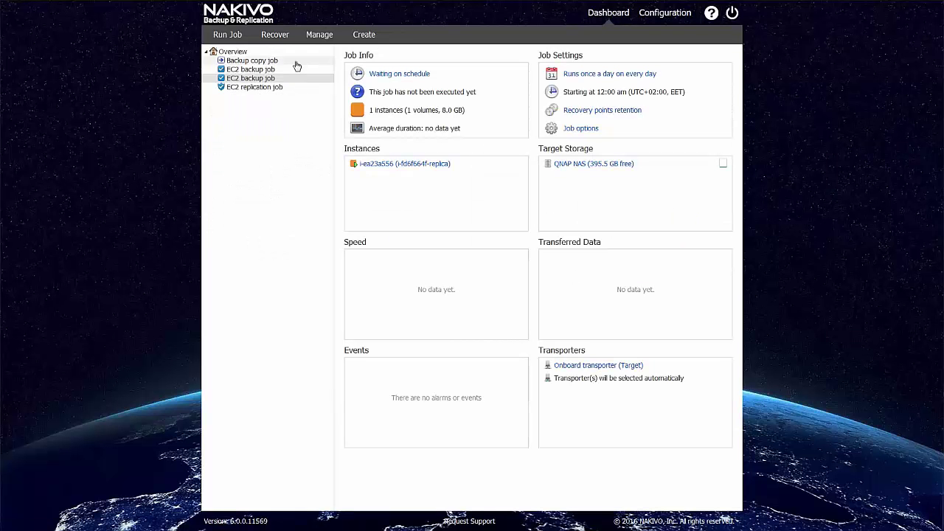
Run the new EC2 backup job immediately, then open the Create menu.
left_click(231, 36)
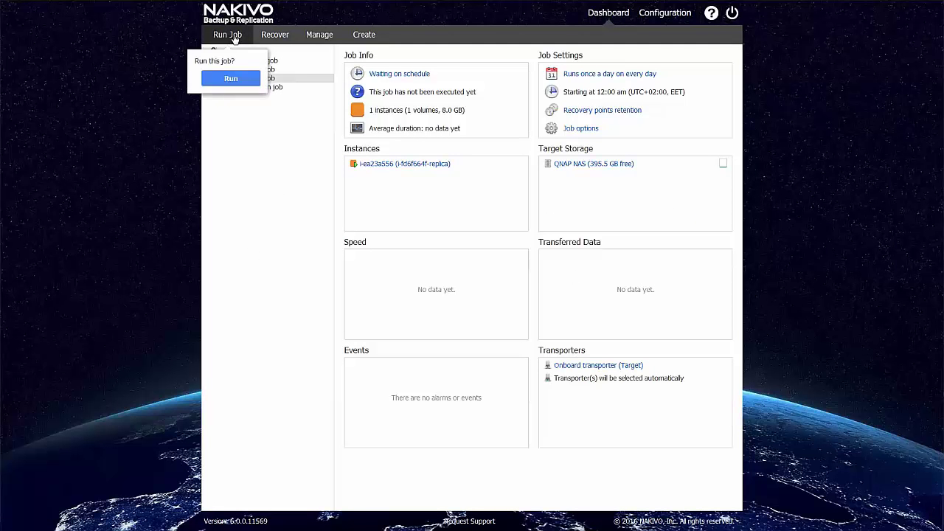
left_click(232, 78)
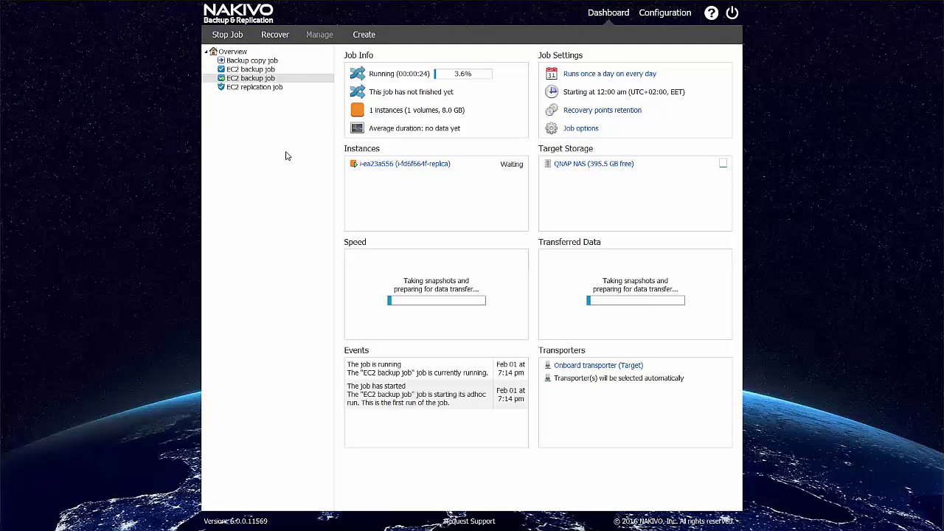
left_click(364, 35)
Start an EC2 replication job for instances i-91119129 and i-6a416be7.
left_click(363, 135)
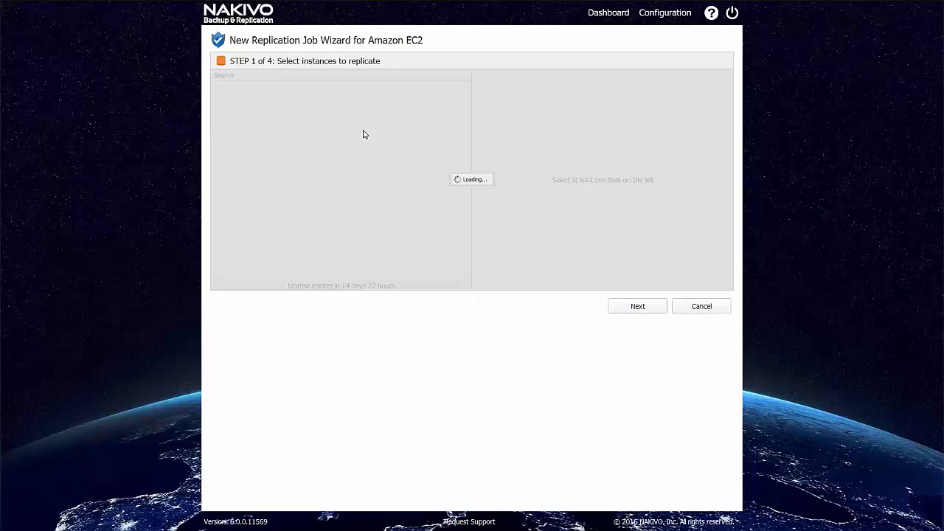
left_click_drag(466, 117, 466, 117)
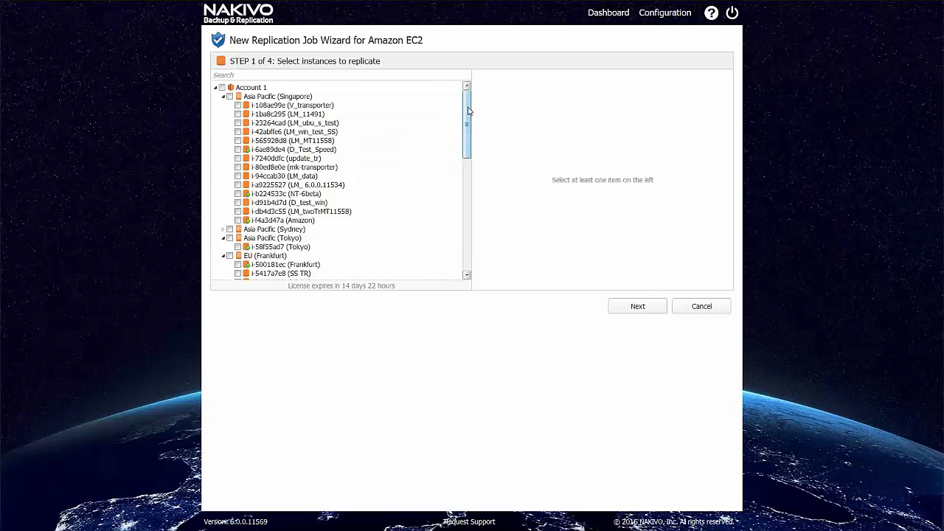
left_click_drag(467, 110, 467, 195)
left_click(237, 158)
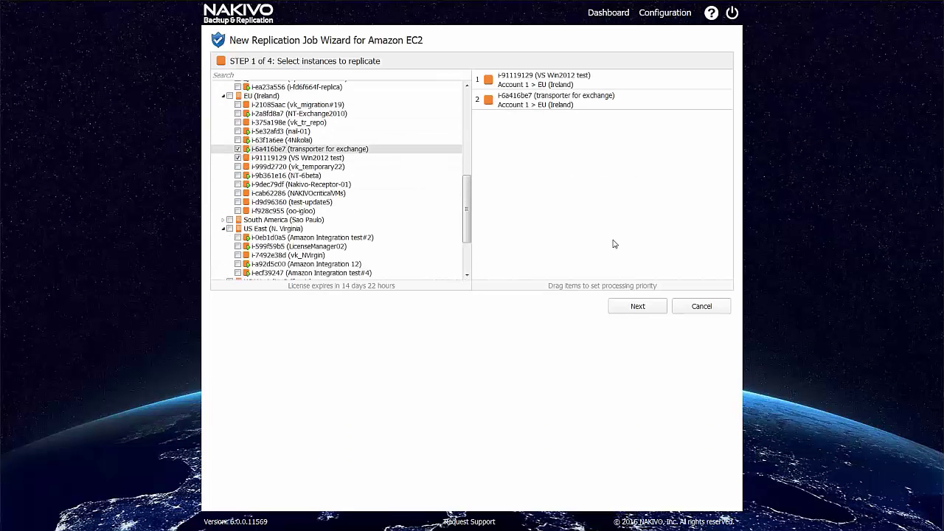
left_click(634, 305)
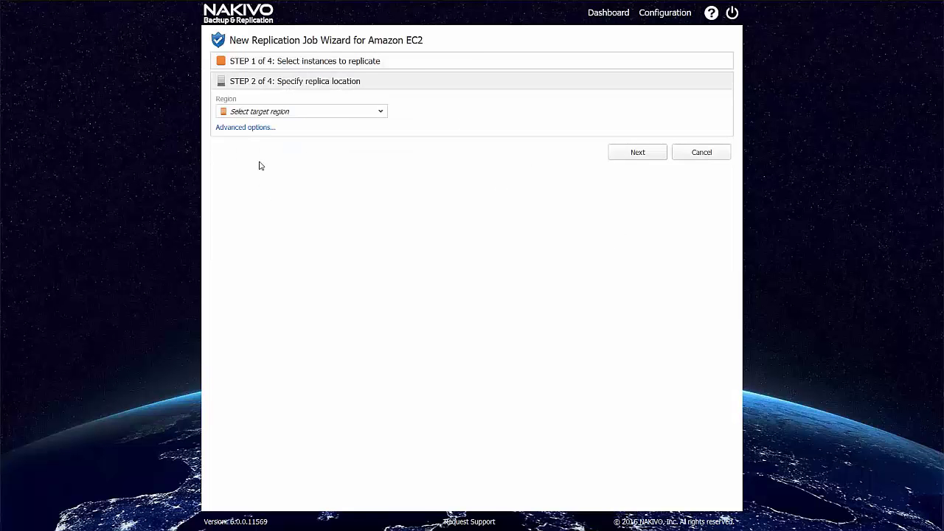
Replicate to US West (N. California), on demand only, and save the job.
left_click(338, 113)
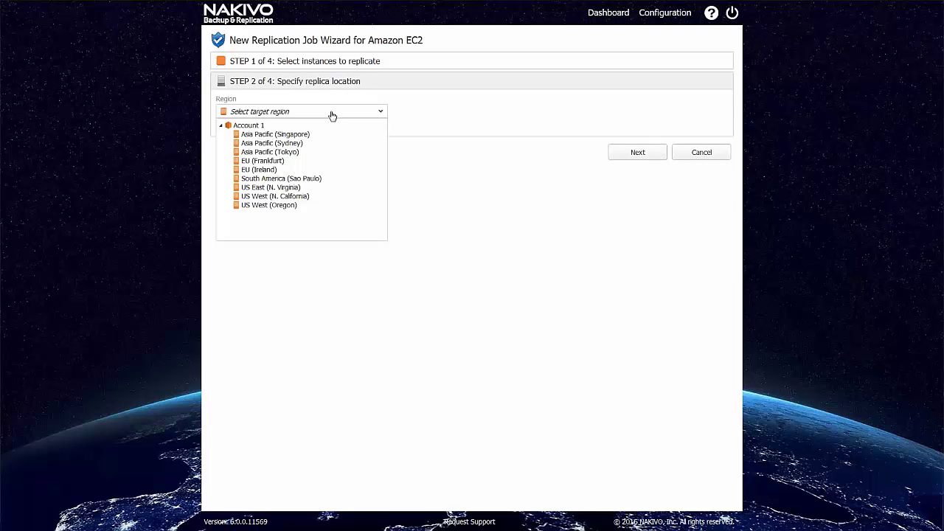
left_click(297, 197)
left_click(637, 152)
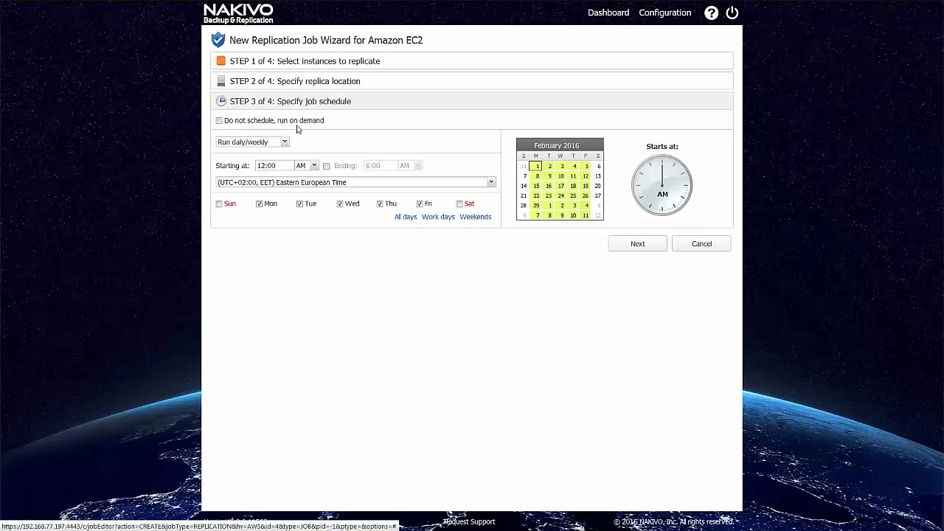
left_click(300, 121)
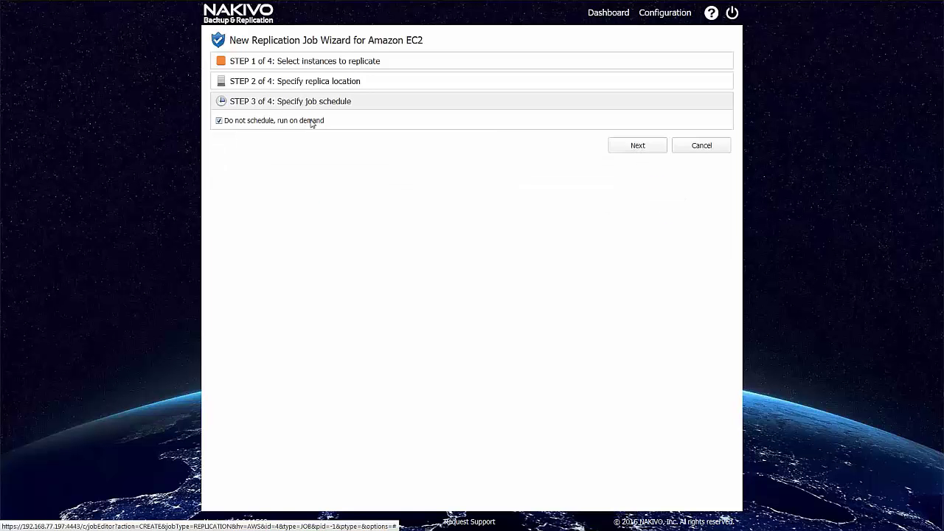
left_click(637, 146)
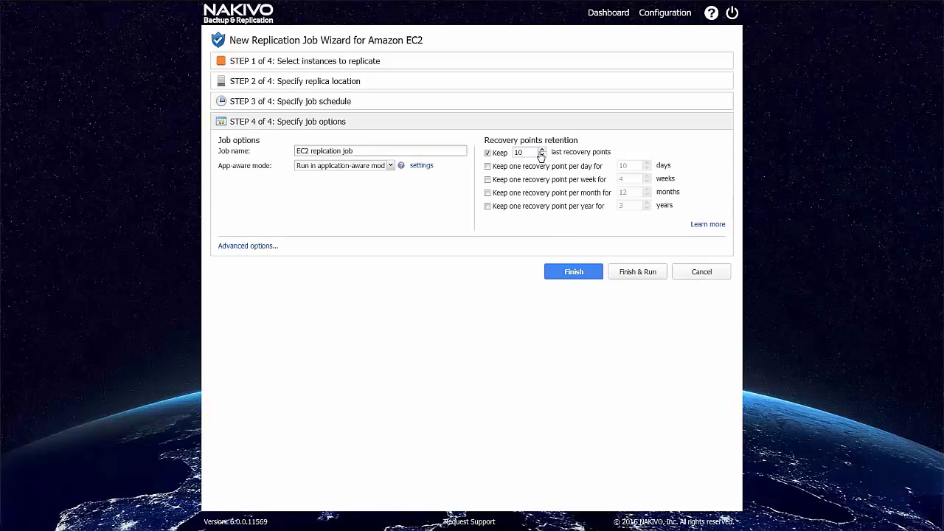
left_click(586, 271)
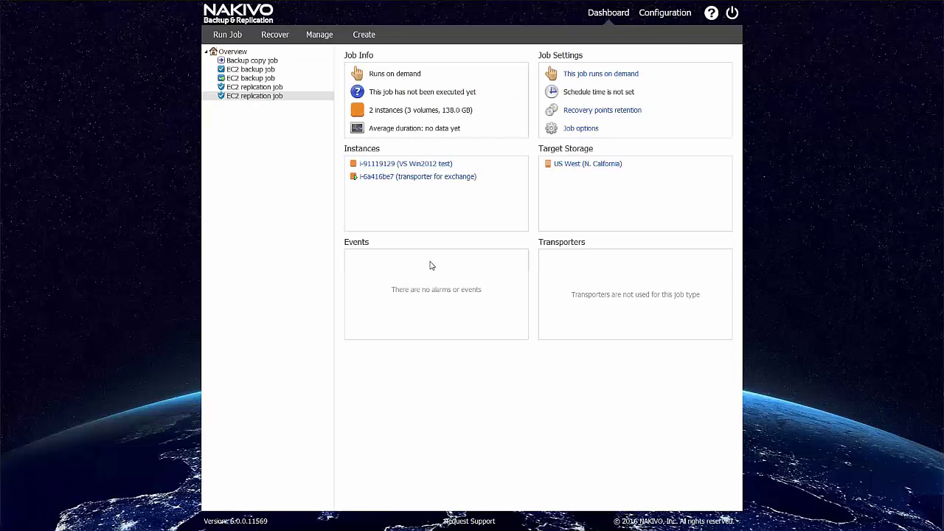
Run the replication job now and review the EC2 backup job's speed chart.
left_click(227, 35)
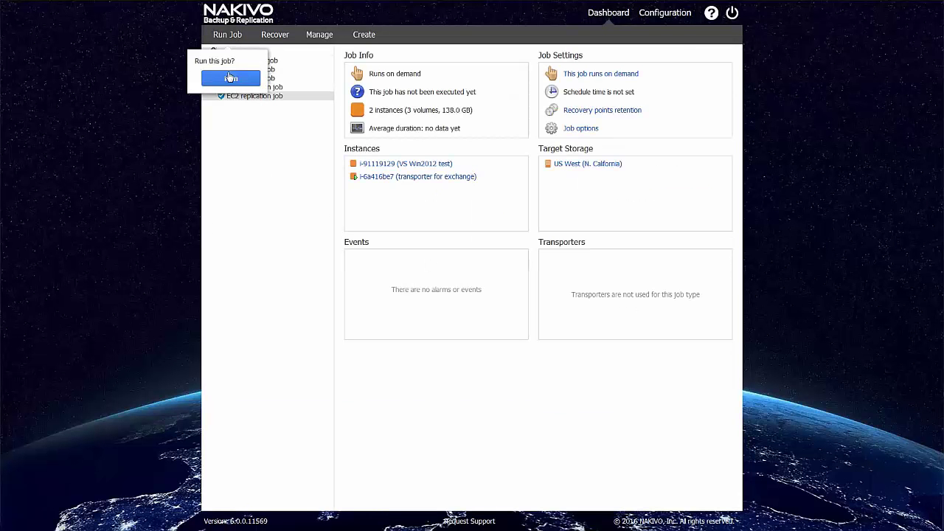
left_click(229, 79)
left_click(249, 69)
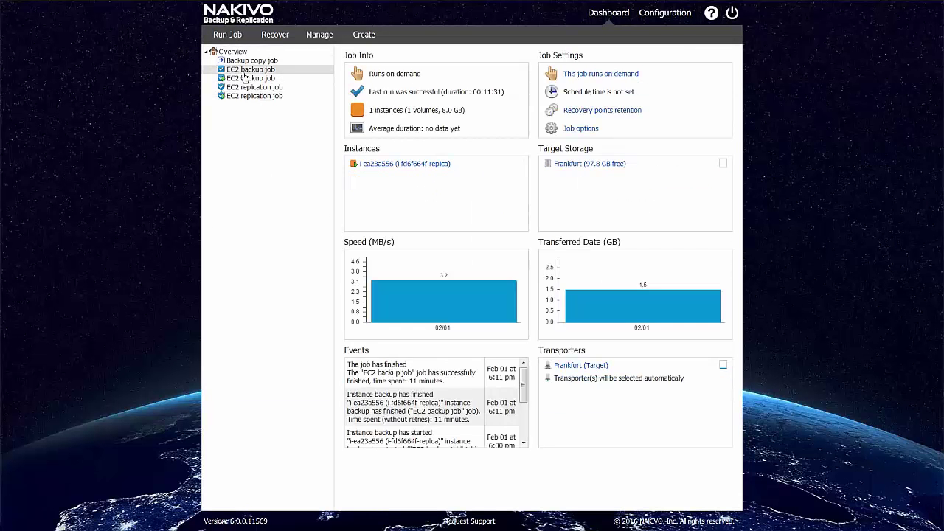
left_click(418, 292)
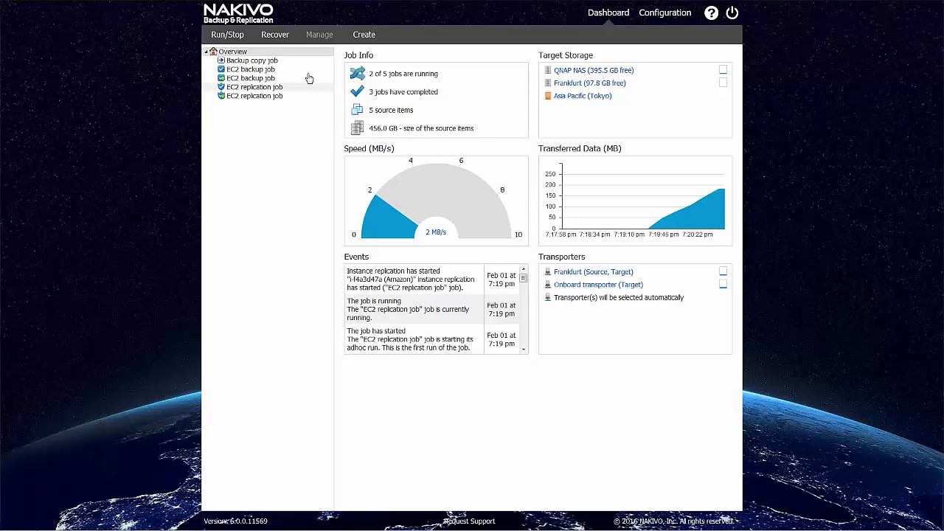
Start an individual-file recovery from the EC2 backup job's instance.
left_click(280, 38)
left_click(247, 71)
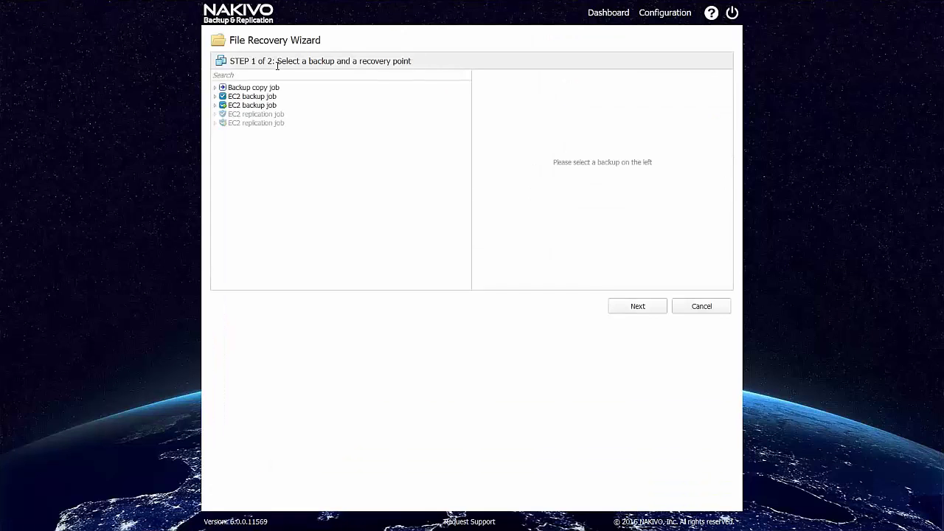
left_click(214, 97)
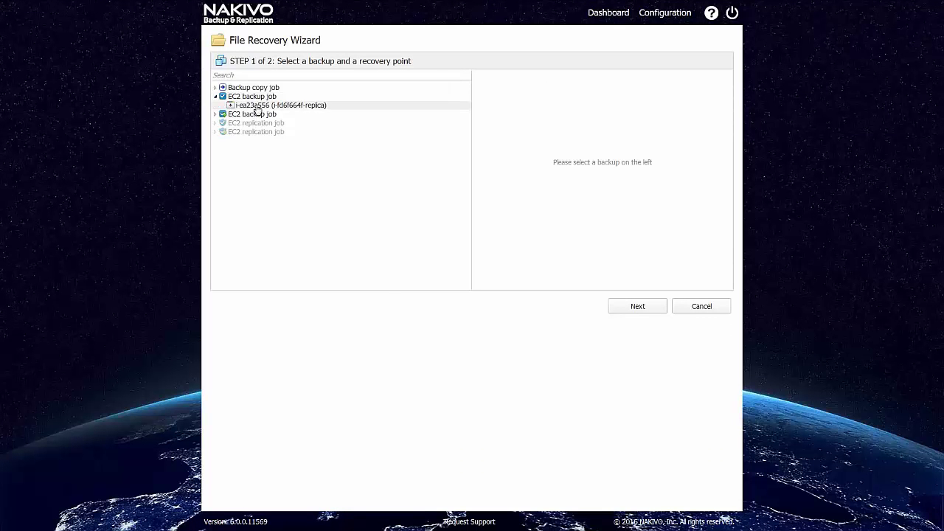
left_click(630, 305)
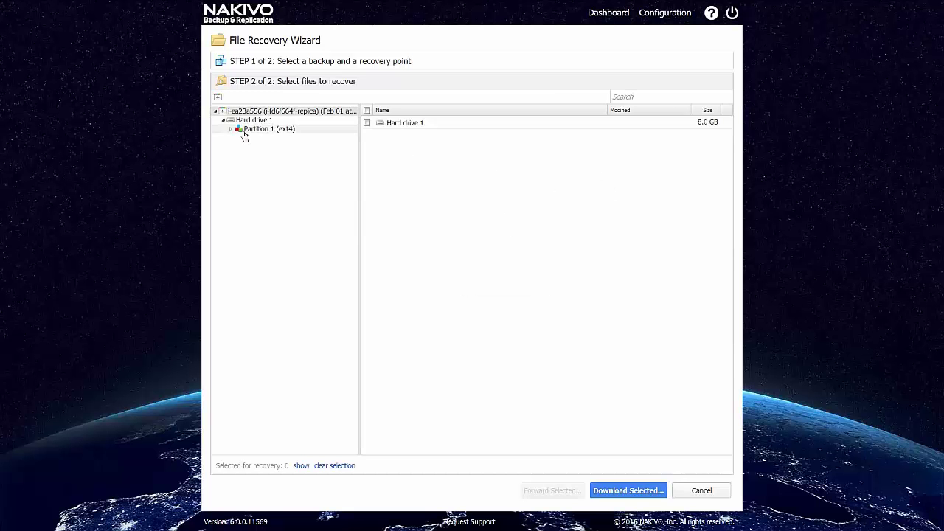
Download ca-certificates.conf from Hard drive 1 > Partition 1 > etc as a zip.
double_click(388, 125)
double_click(405, 130)
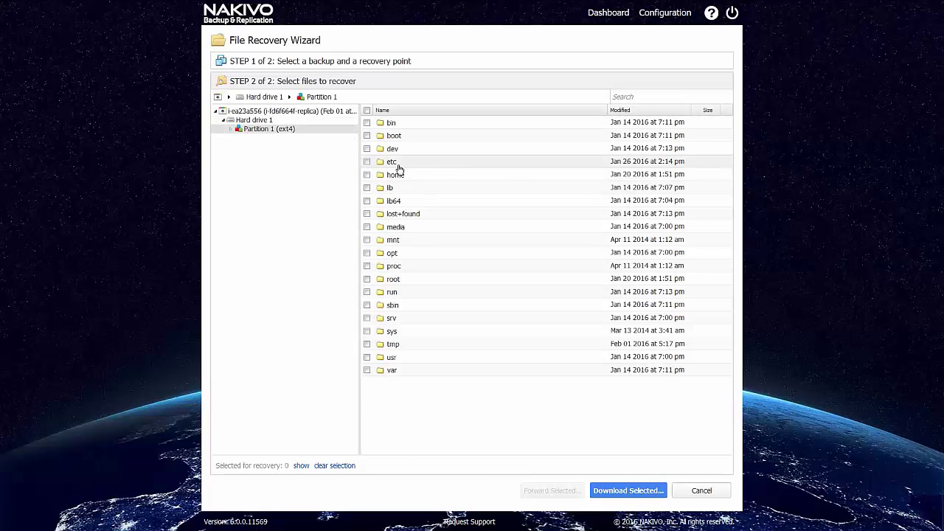
double_click(392, 161)
left_click_drag(729, 162, 730, 323)
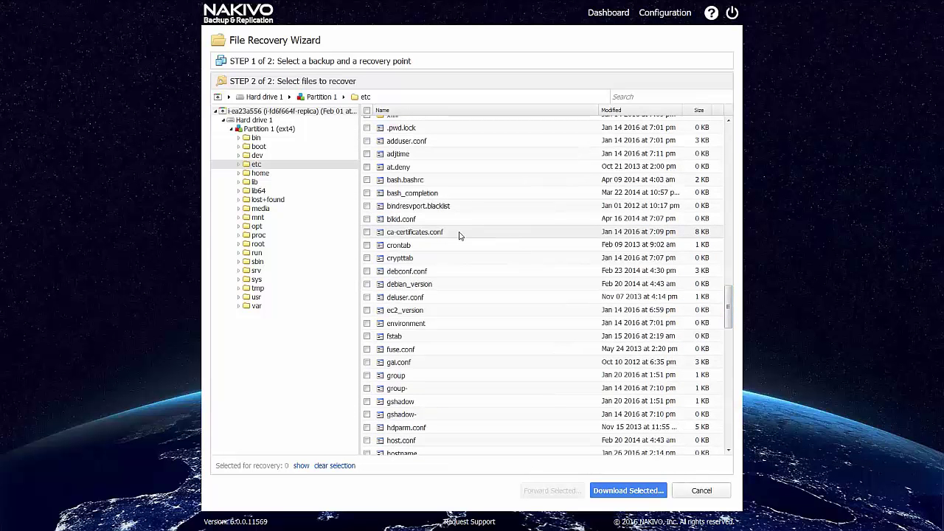
left_click(367, 232)
left_click(627, 490)
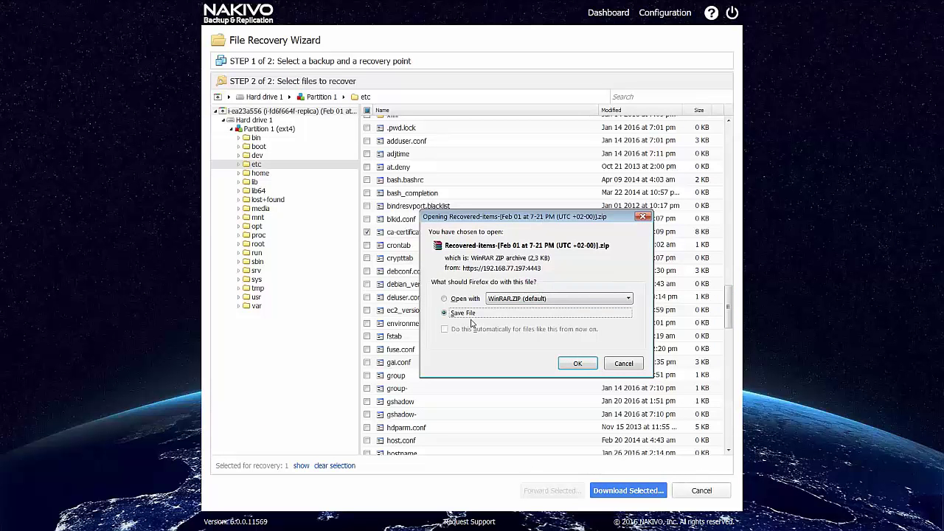
left_click(578, 363)
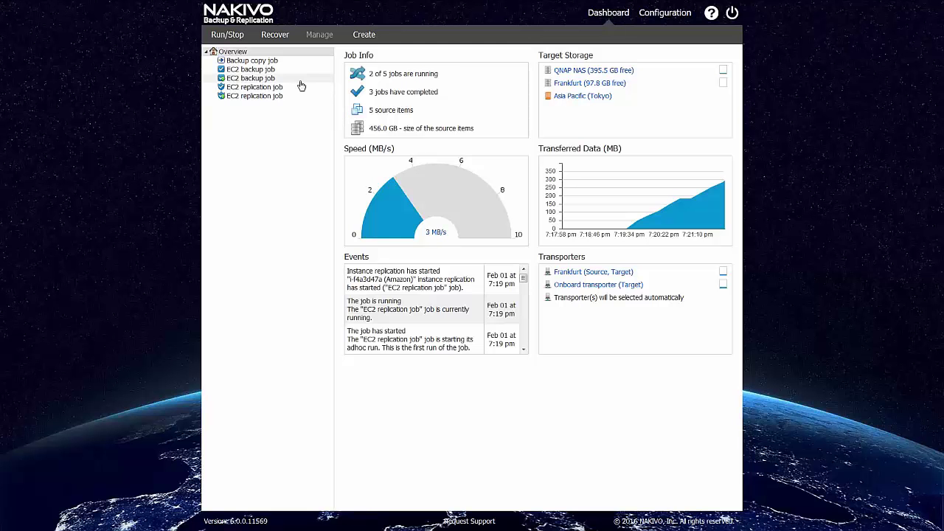
Check the second EC2 backup job's progress and speed chart, then open Recover from Overview.
left_click(251, 79)
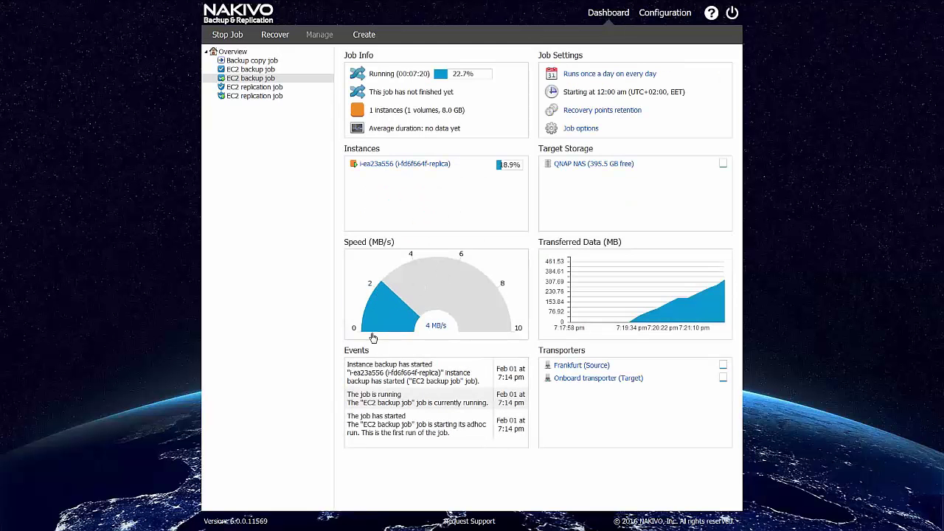
left_click(438, 291)
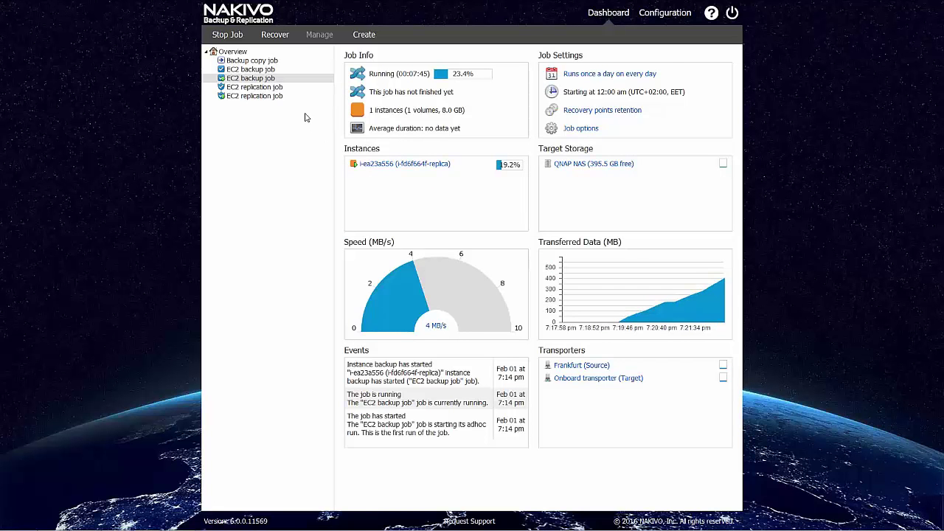
left_click(236, 53)
left_click(274, 34)
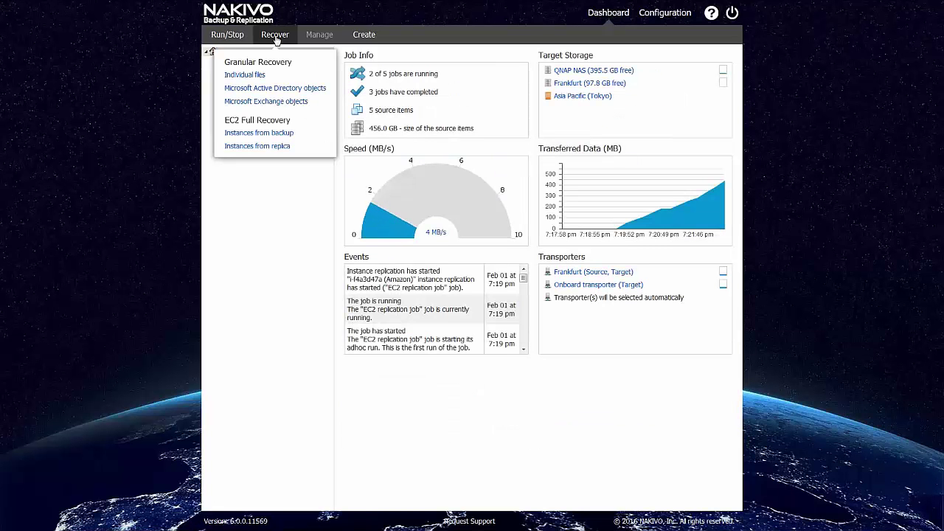
Start recovering the backed-up EC2 instance from backup.
left_click(273, 138)
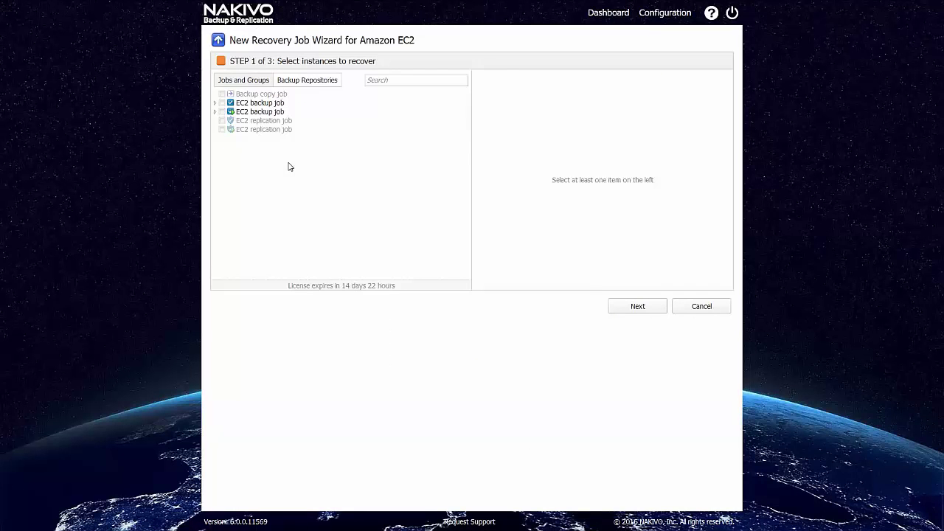
left_click(216, 112)
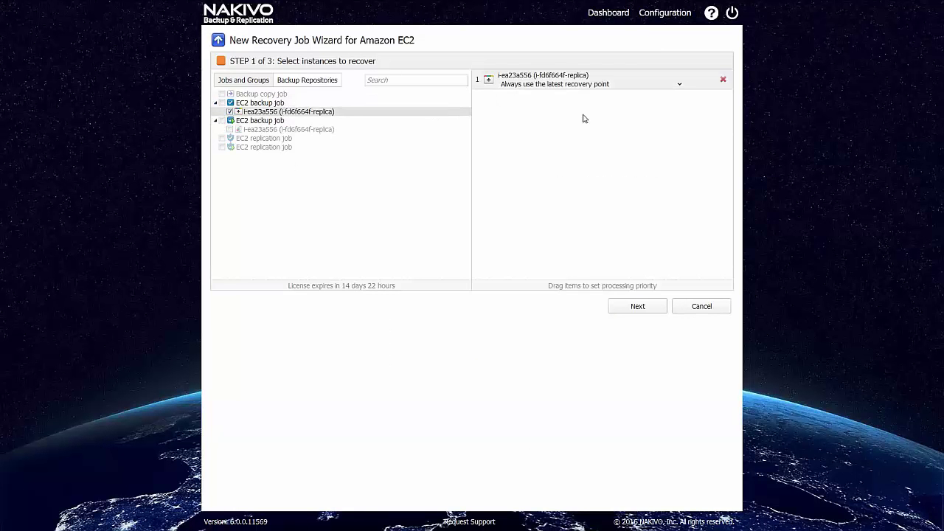
left_click(638, 306)
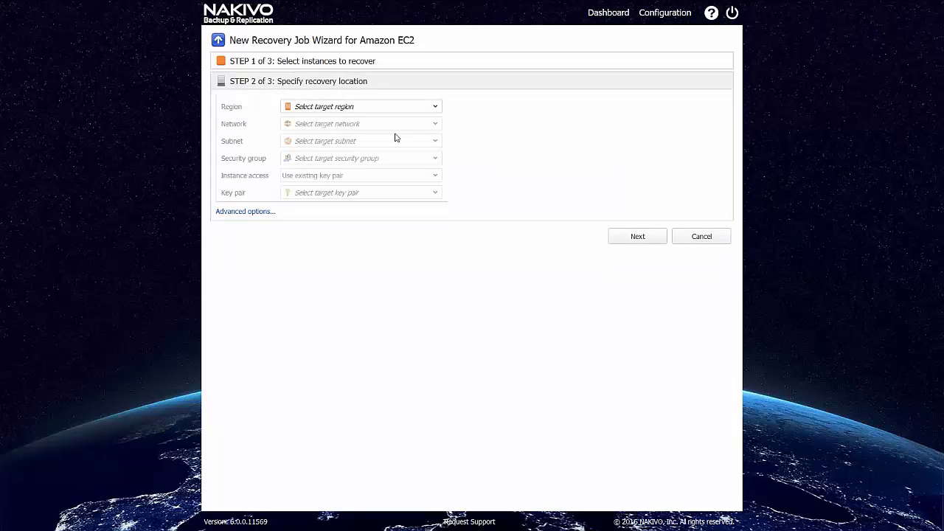
Target region EU (Frankfurt), network VS test VPC and subnet VS public subnet.
left_click(406, 109)
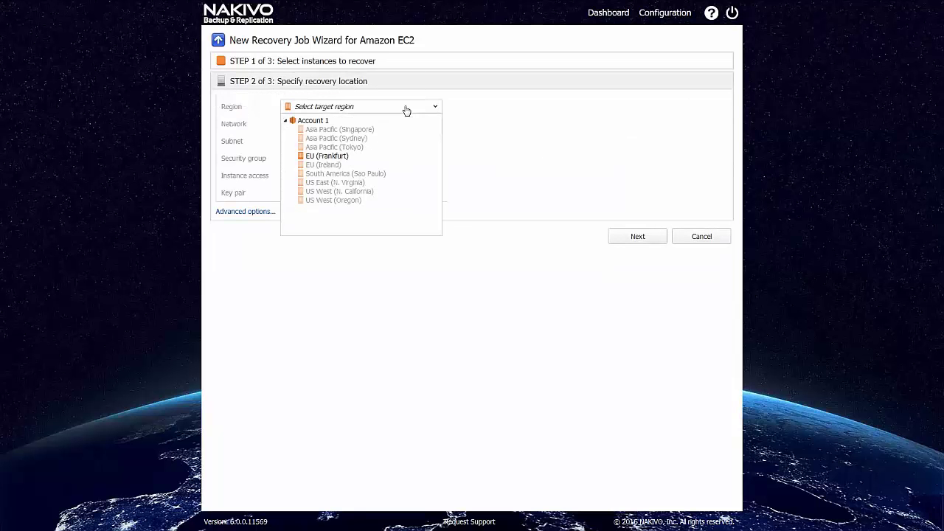
left_click(327, 157)
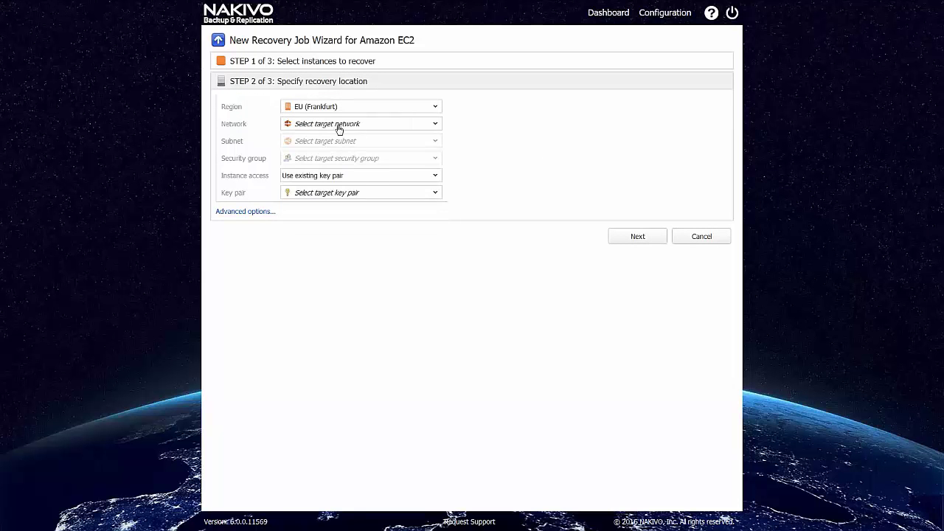
left_click(346, 125)
left_click(335, 175)
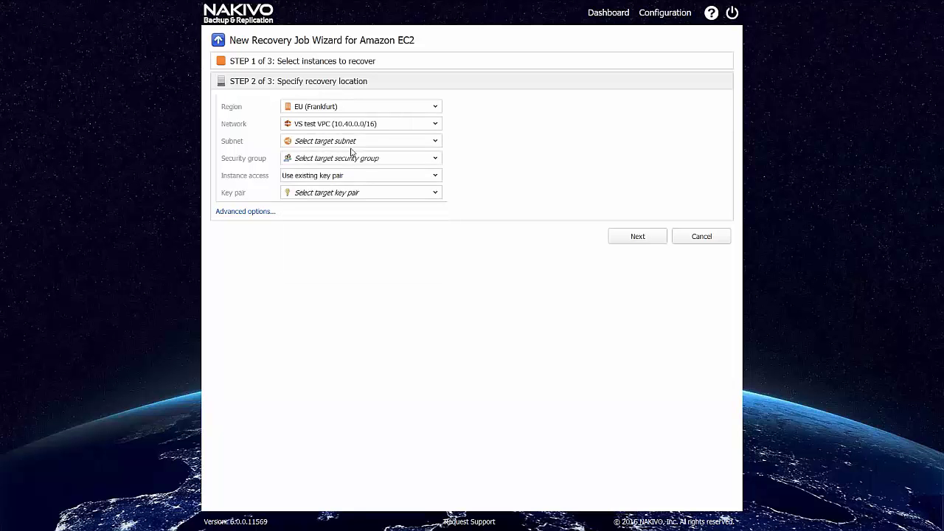
left_click(380, 141)
left_click(353, 156)
Give the recovered instance the default security group and a key pair.
left_click(298, 158)
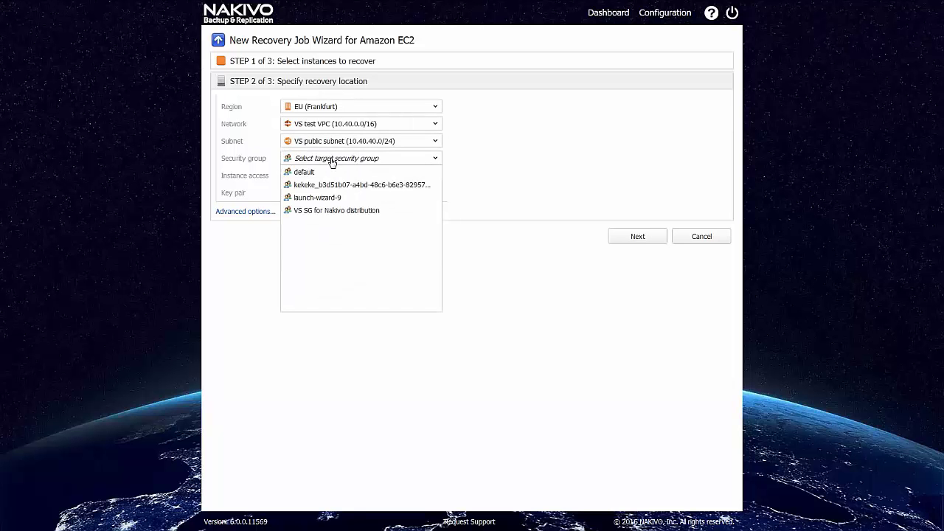
left_click(328, 171)
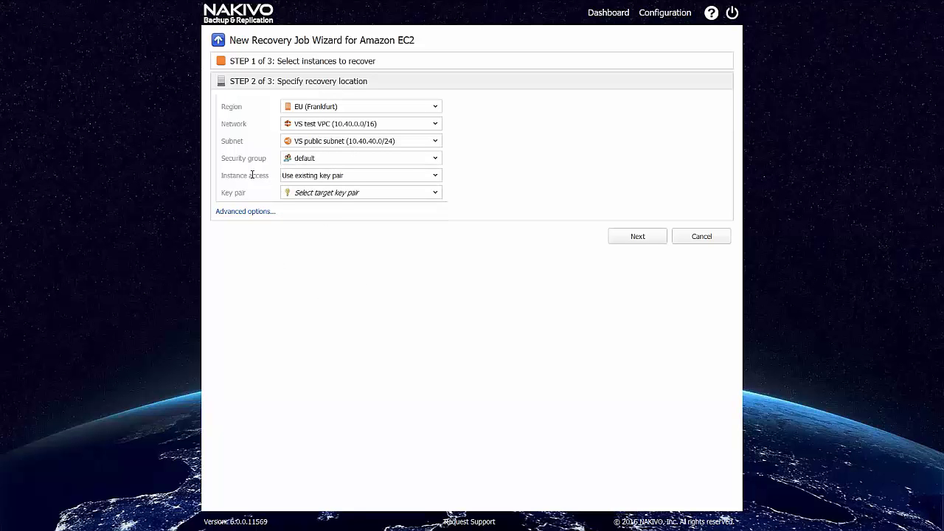
left_click(310, 176)
left_click(420, 193)
left_click_drag(435, 210, 438, 295)
left_click(369, 257)
left_click(637, 236)
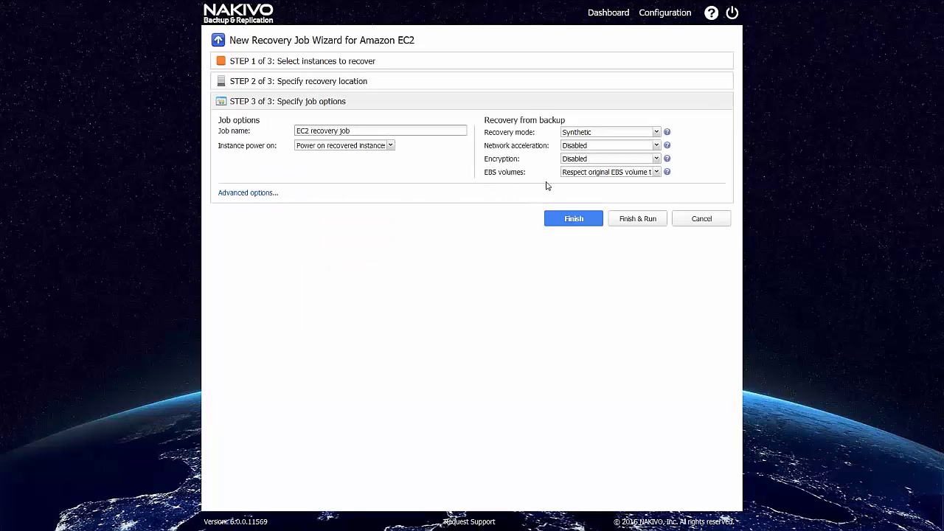
Keep the original EBS volume type, then save and run the recovery job.
left_click(598, 174)
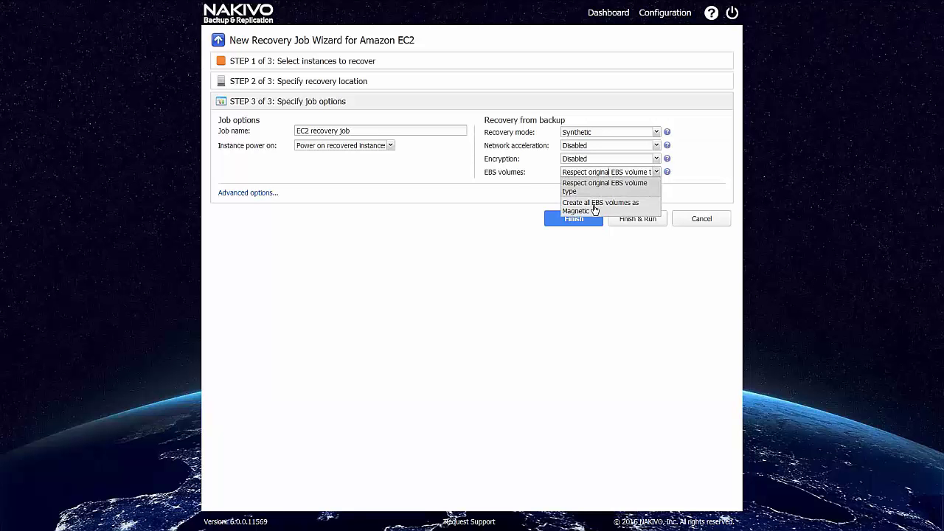
left_click(643, 186)
left_click(638, 221)
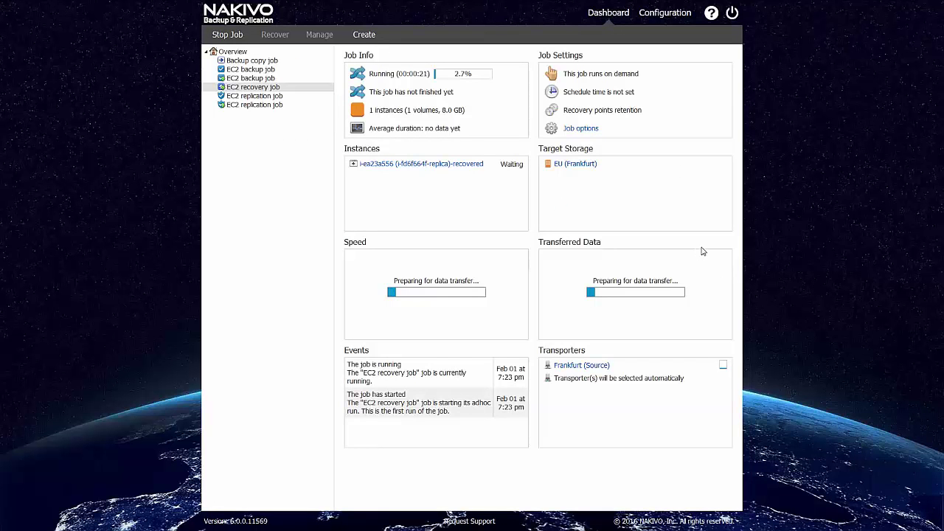